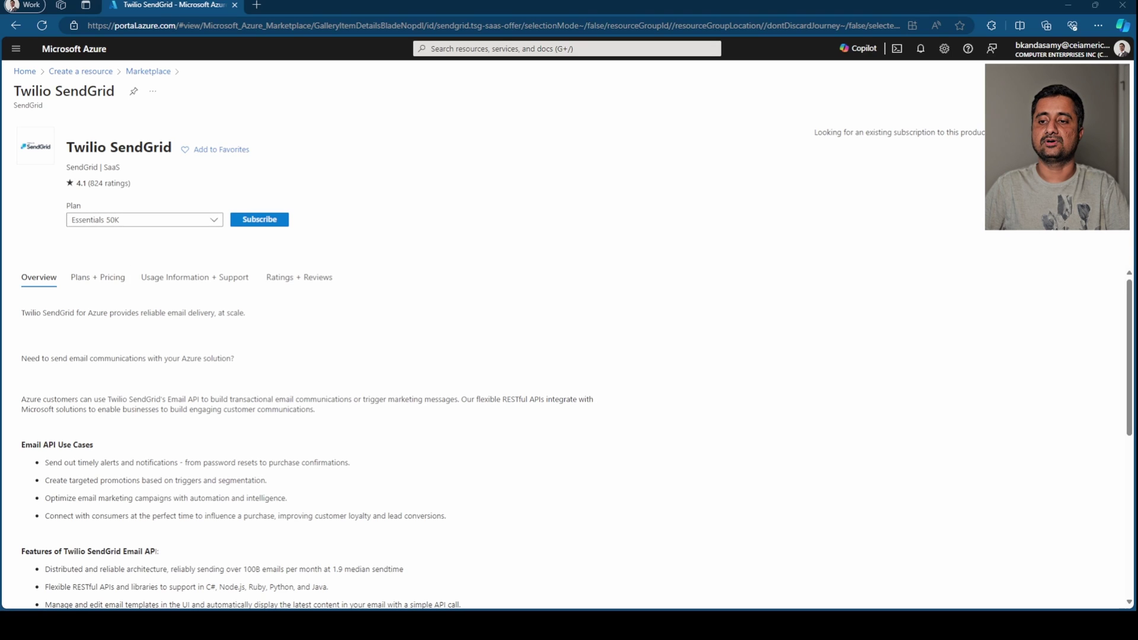
# Step: Show Twilio SendGrid's Plans + Pricing table and highlight the Essentials 50K $19.95/month price
pyautogui.tripleClick(348, 347)
pyautogui.click(217, 317)
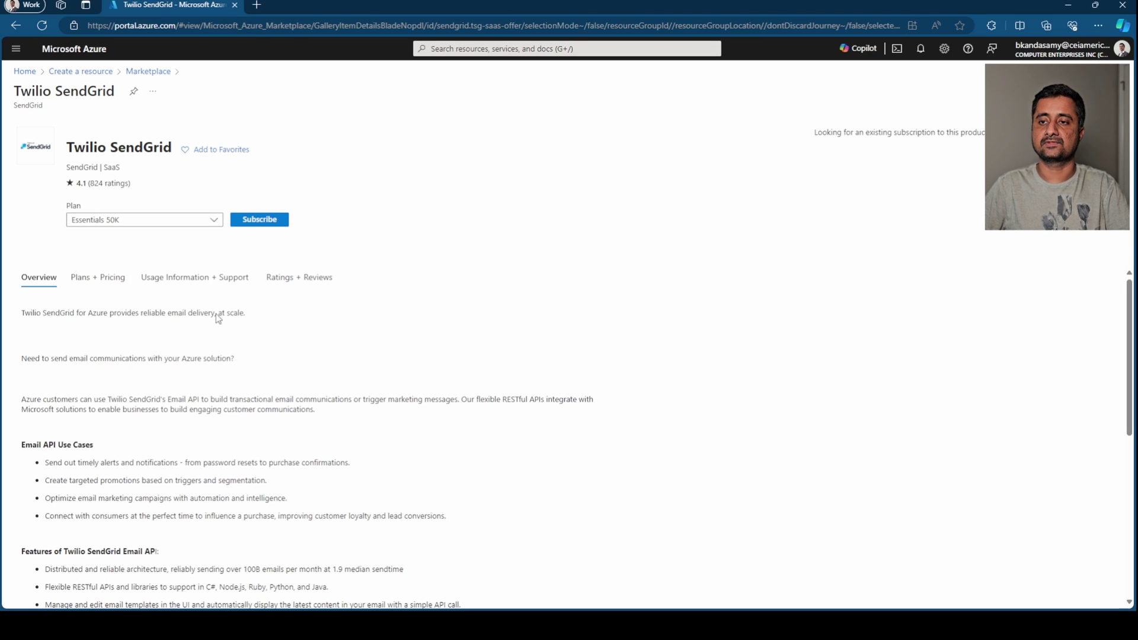
pyautogui.click(95, 283)
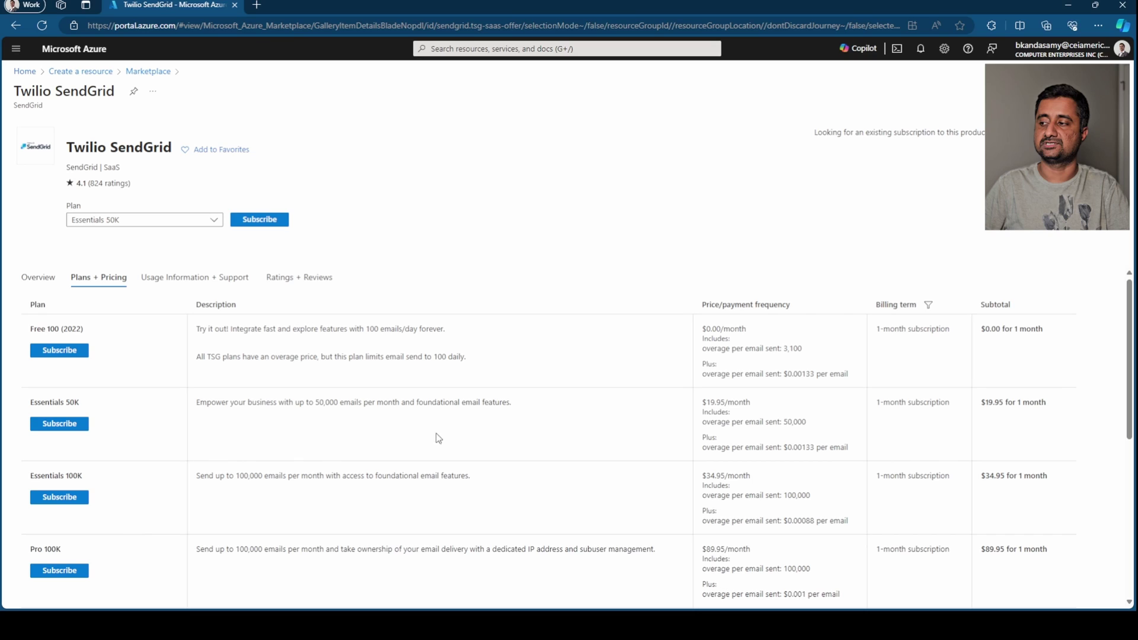
pyautogui.moveTo(701, 402); pyautogui.dragTo(761, 406)
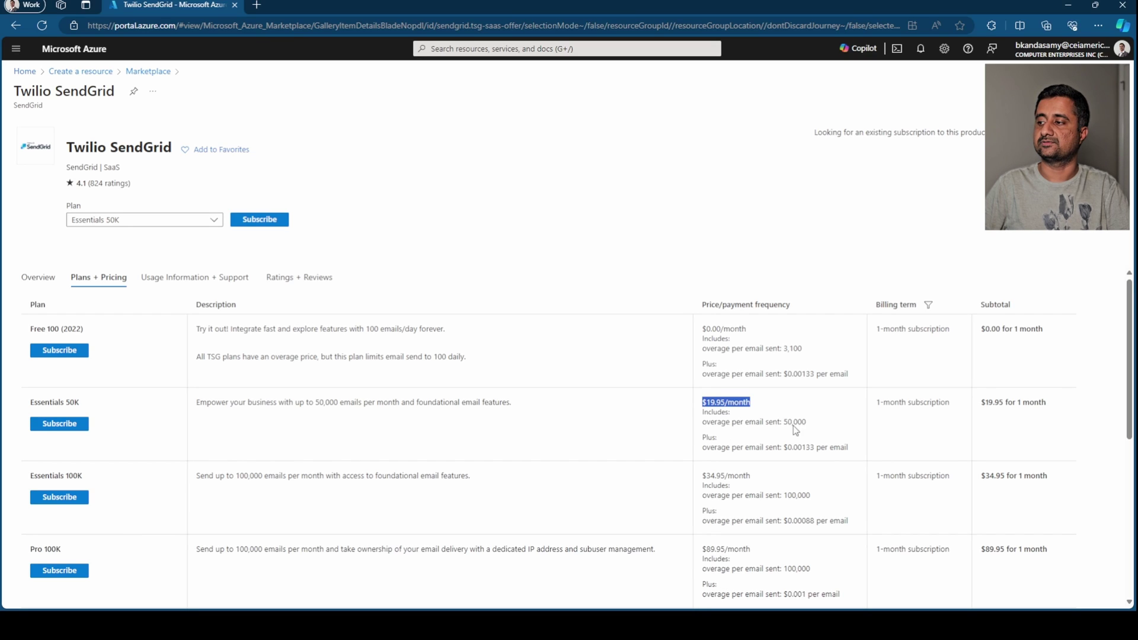
pyautogui.click(800, 412)
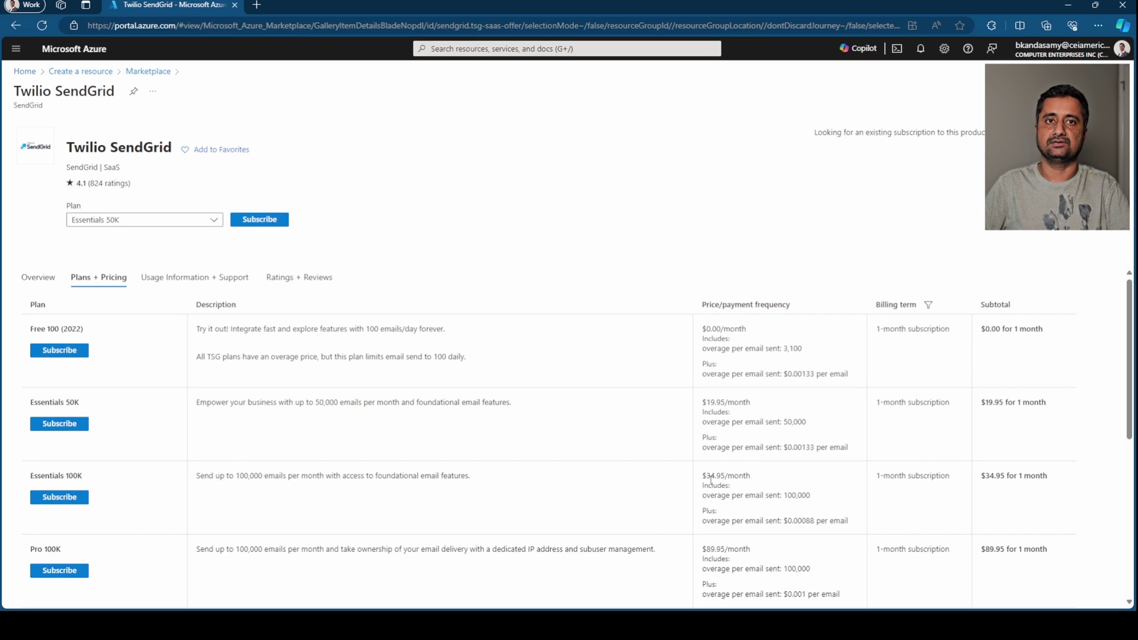
pyautogui.scroll(-2, 710, 481)
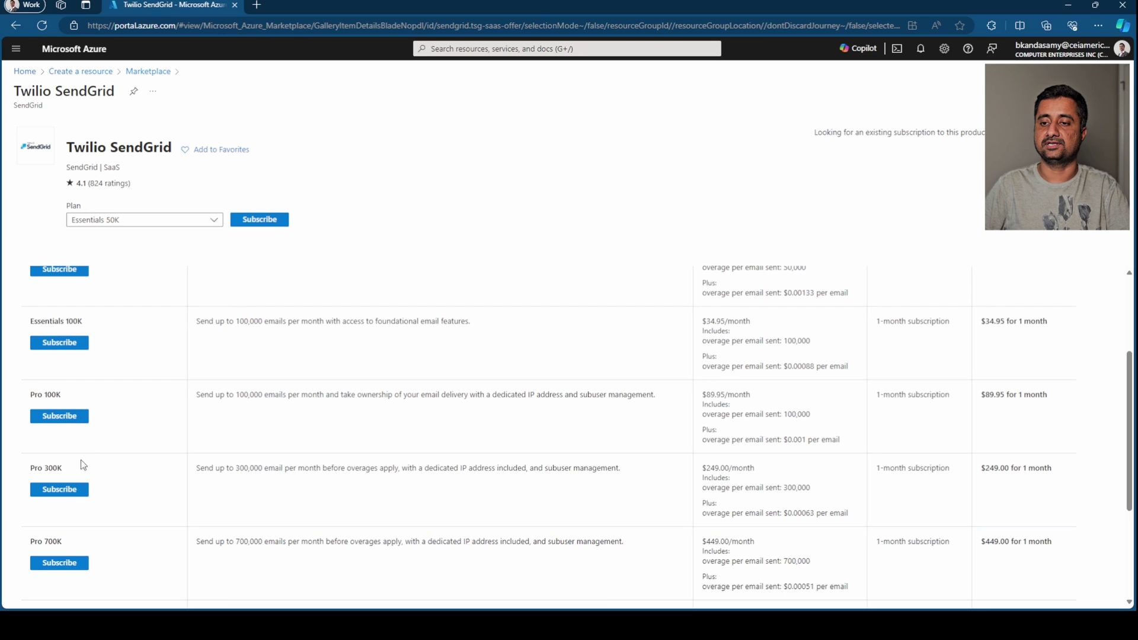
pyautogui.scroll(-1, 112, 508)
pyautogui.scroll(-1, 112, 508)
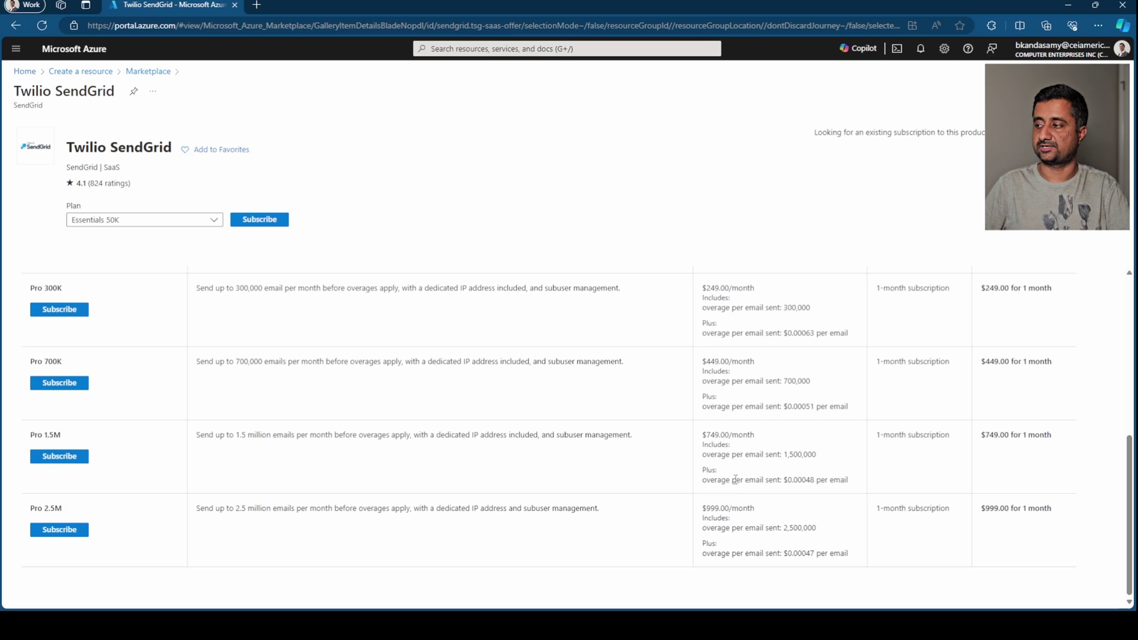
pyautogui.scroll(4, 534, 374)
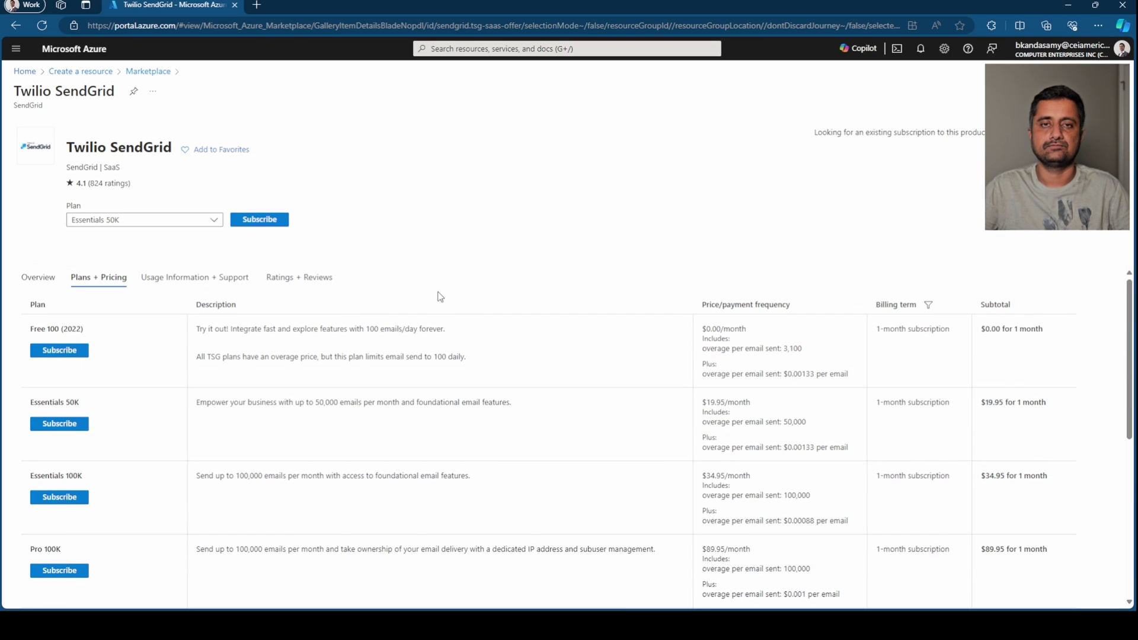